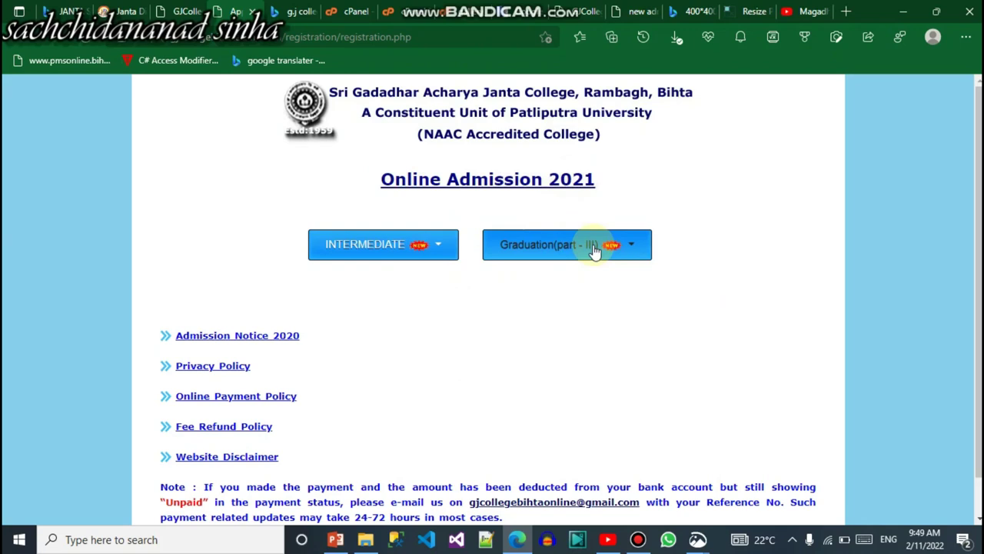
- Open the B.SC.(Hons) admission form under Graduation (part - III)
{"action": "left_click", "coordinate": [633, 250]}
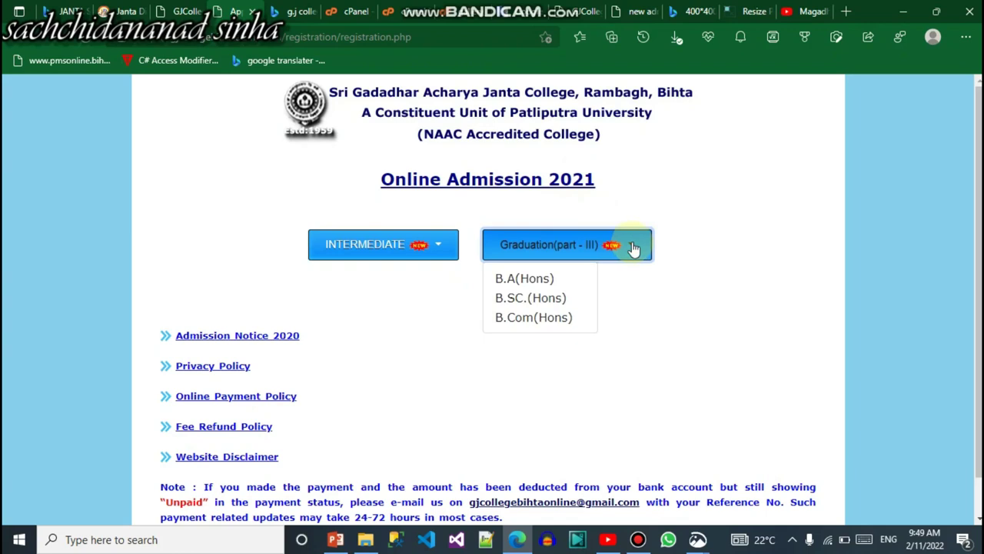
{"action": "left_click", "coordinate": [531, 298]}
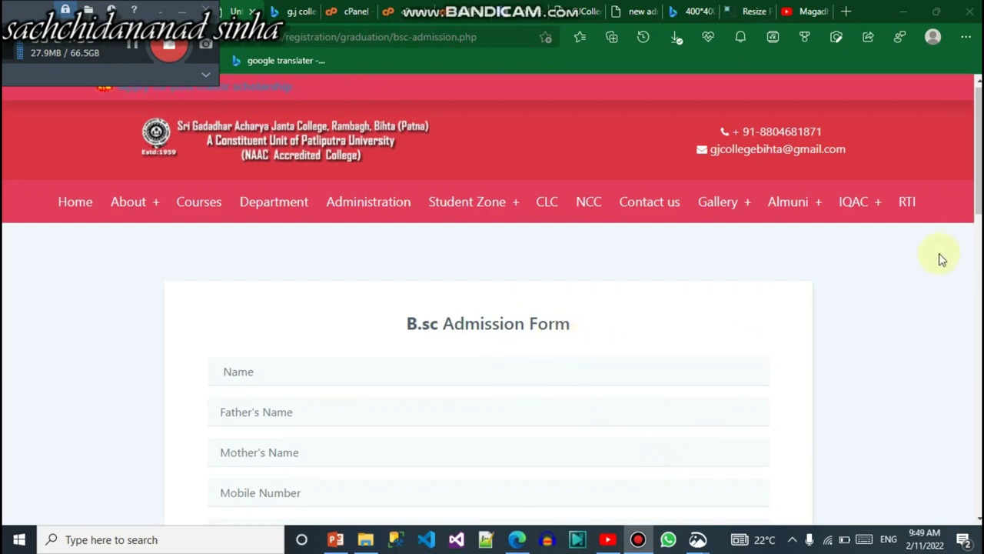
{"action": "scroll", "coordinate": [942, 259], "scroll_direction": "down", "scroll_amount": 1}
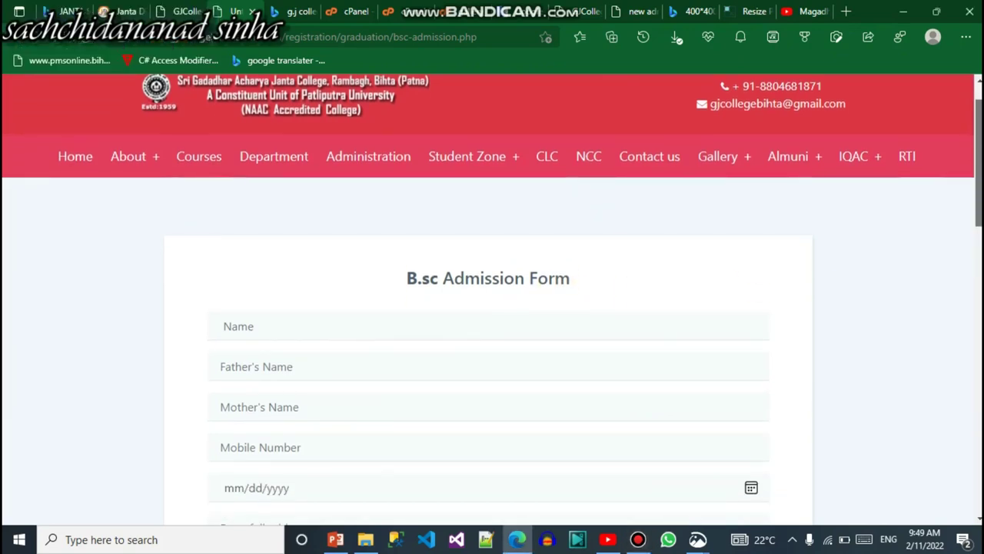
{"action": "scroll", "coordinate": [622, 268], "scroll_direction": "down", "scroll_amount": 2}
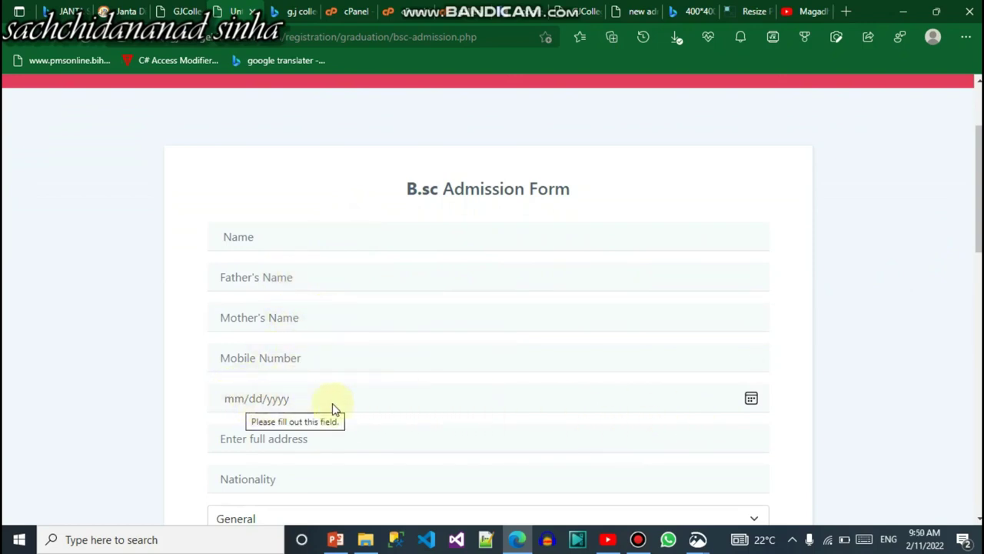
- Examine the form's personal detail fields, including the date of birth calendar, nationality, category options and caste
{"action": "left_click", "coordinate": [752, 399]}
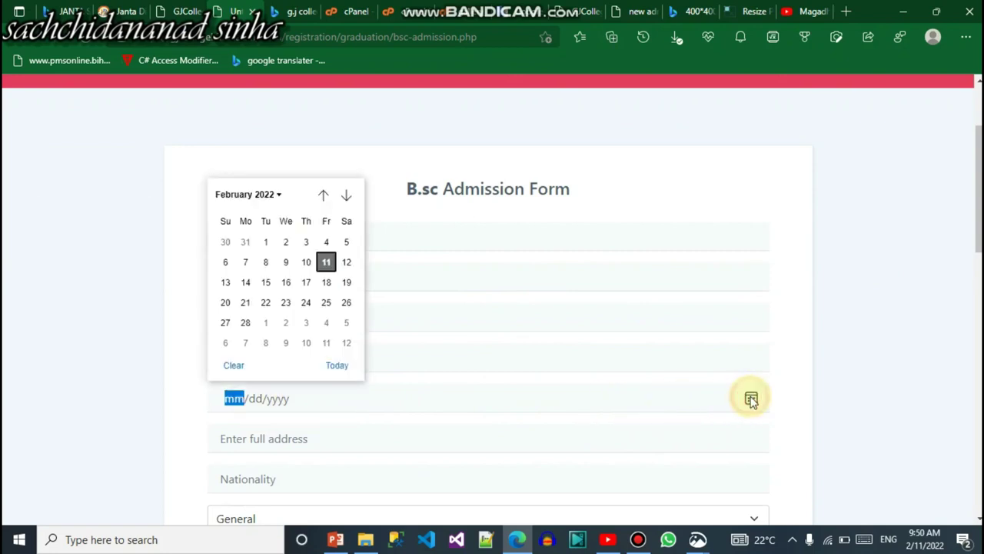
{"action": "left_click", "coordinate": [341, 398]}
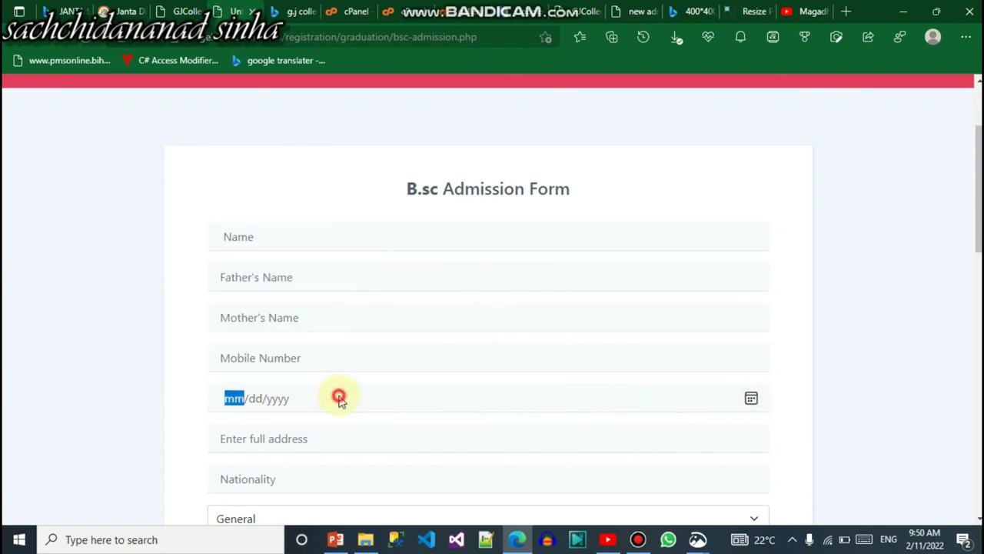
{"action": "scroll", "coordinate": [979, 192], "scroll_direction": "down", "scroll_amount": 1}
{"action": "scroll", "coordinate": [492, 308], "scroll_direction": "down", "scroll_amount": 2}
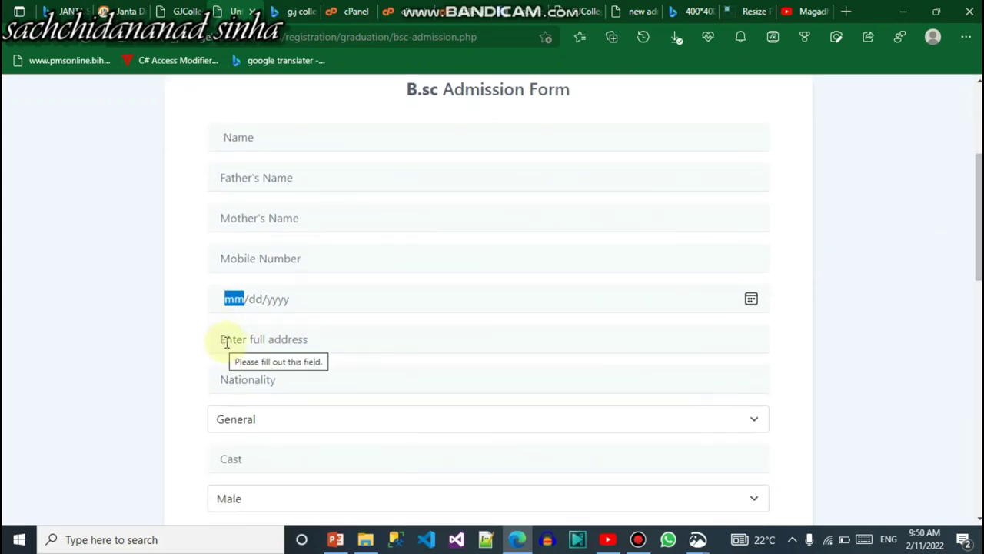
{"action": "left_click", "coordinate": [254, 380]}
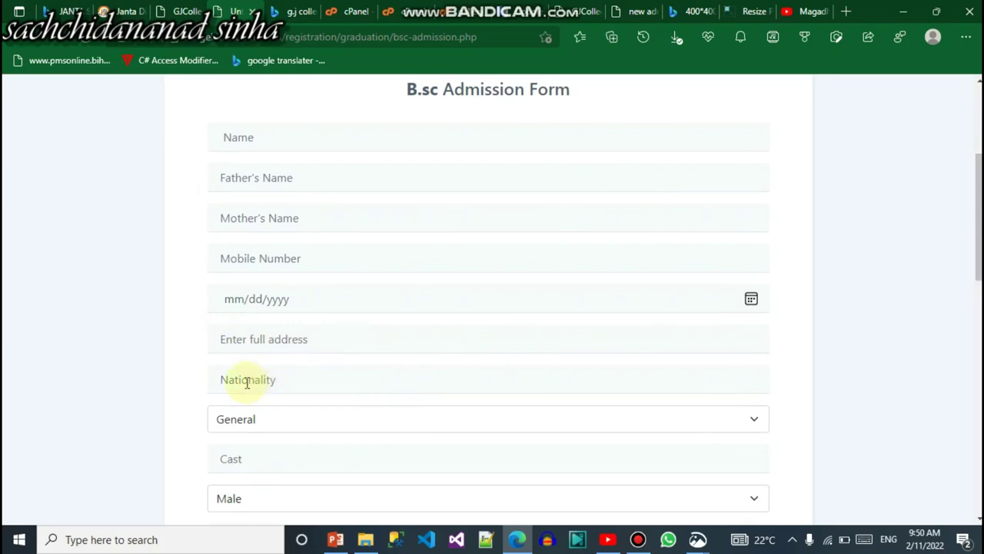
{"action": "left_click", "coordinate": [252, 418]}
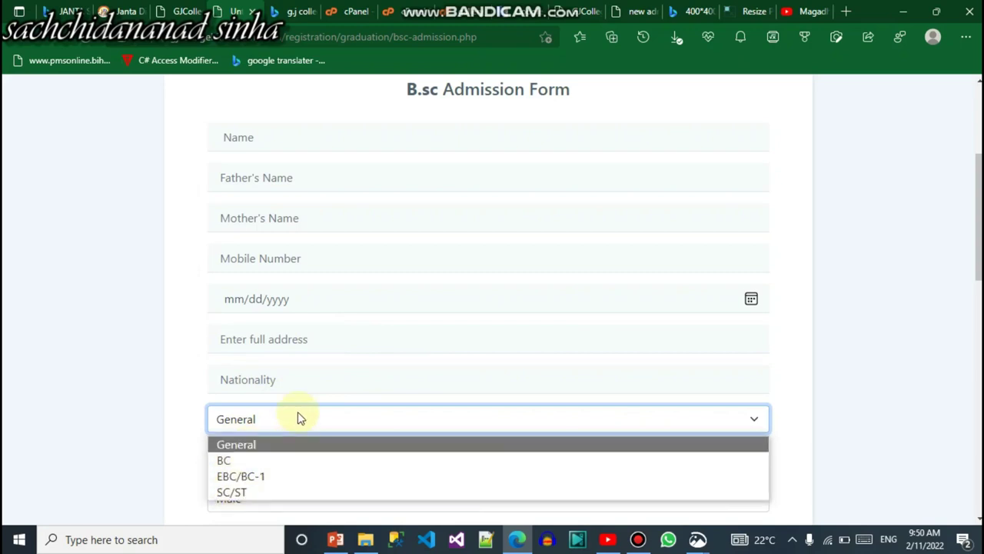
{"action": "left_click", "coordinate": [300, 417]}
{"action": "left_click", "coordinate": [258, 461]}
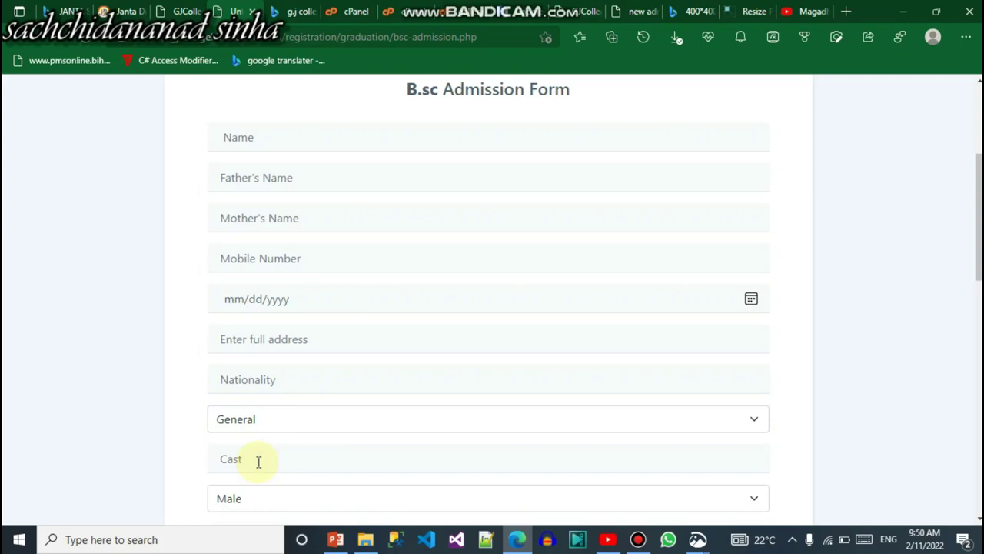
- Examine the gender, Adhar number, honors paper and literature paper fields and their available options
{"action": "left_click_drag", "start_coordinate": [979, 223], "coordinate": [979, 323]}
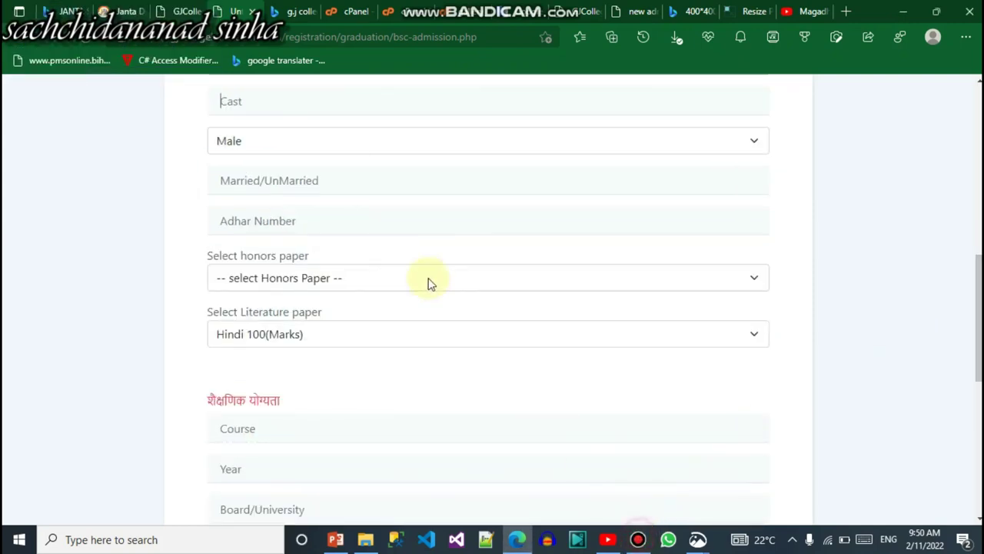
{"action": "left_click", "coordinate": [297, 144]}
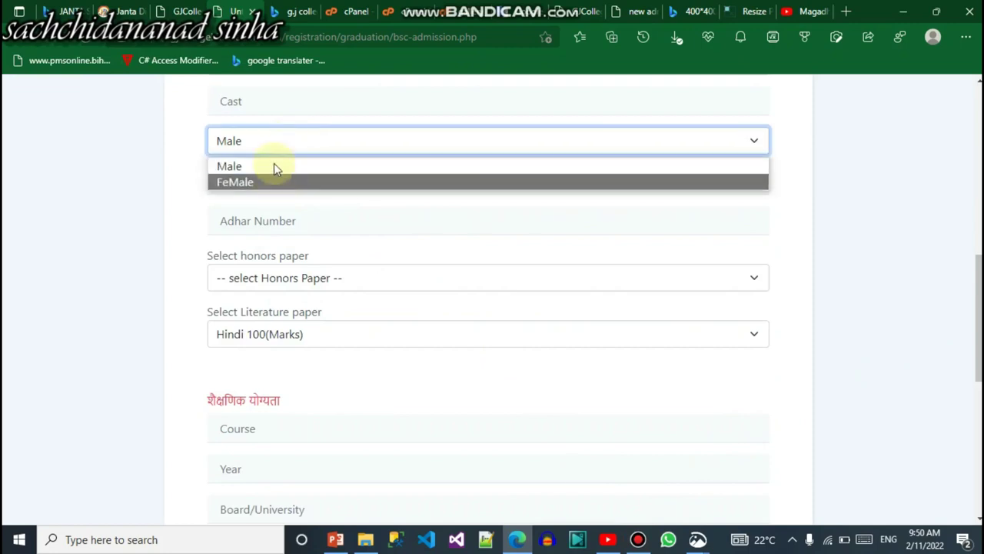
{"action": "left_click", "coordinate": [274, 143]}
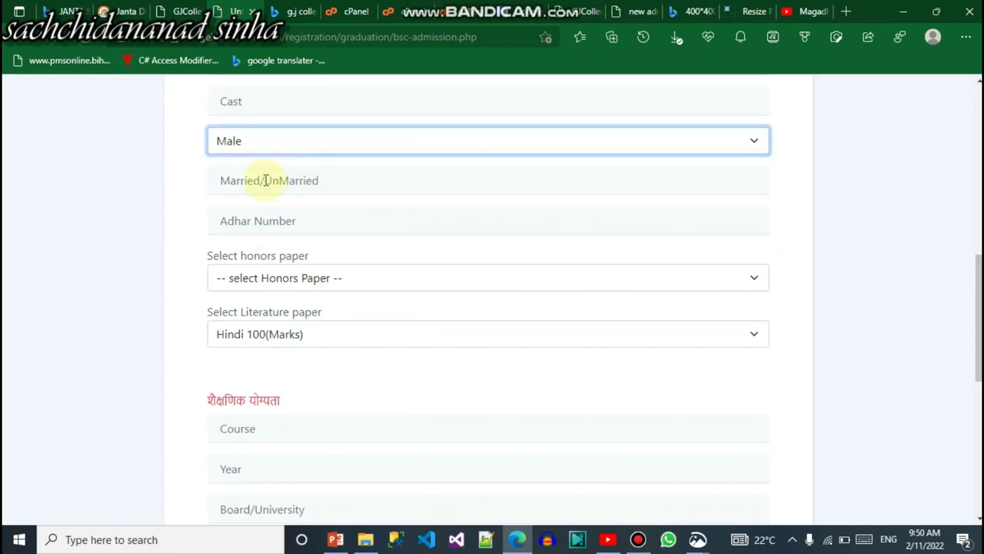
{"action": "left_click", "coordinate": [272, 221]}
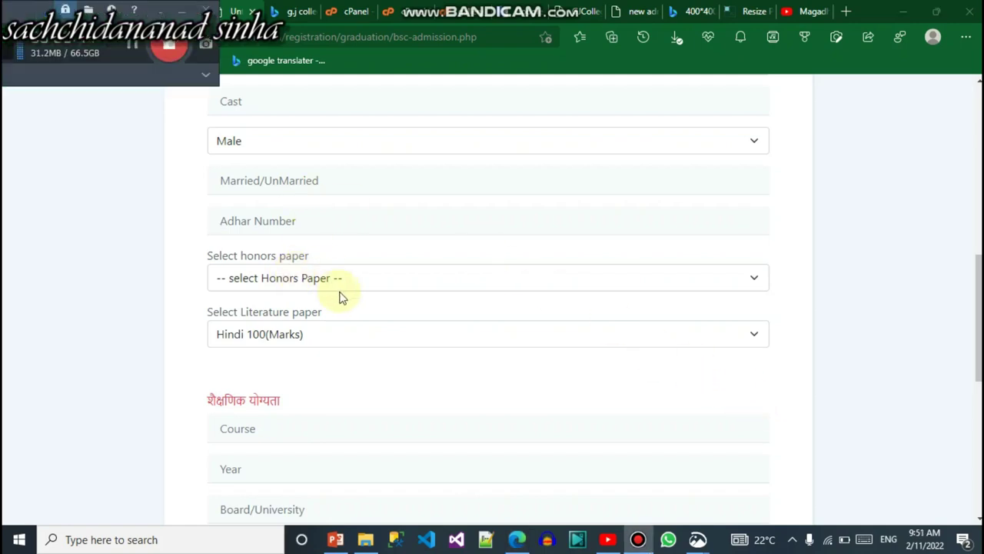
{"action": "left_click", "coordinate": [336, 280]}
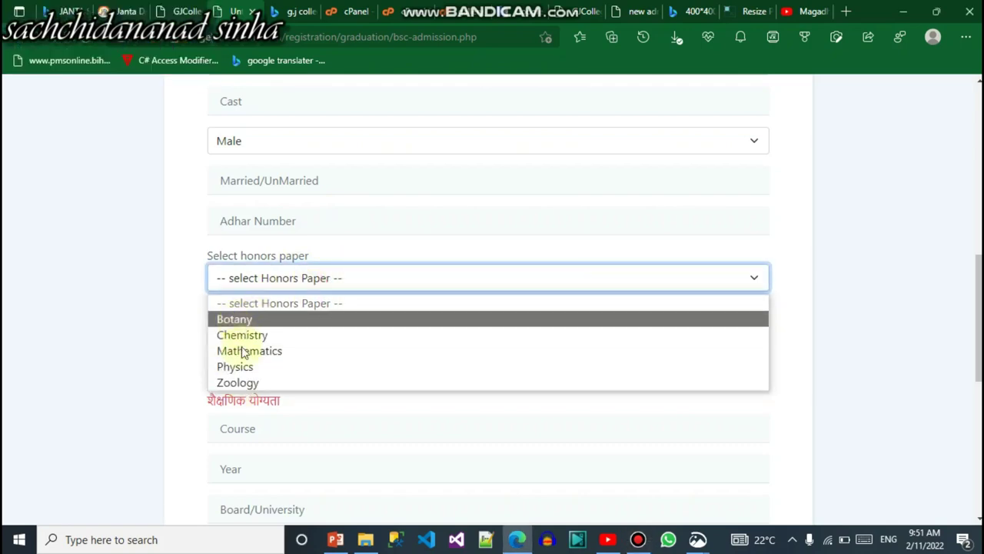
{"action": "left_click", "coordinate": [264, 281]}
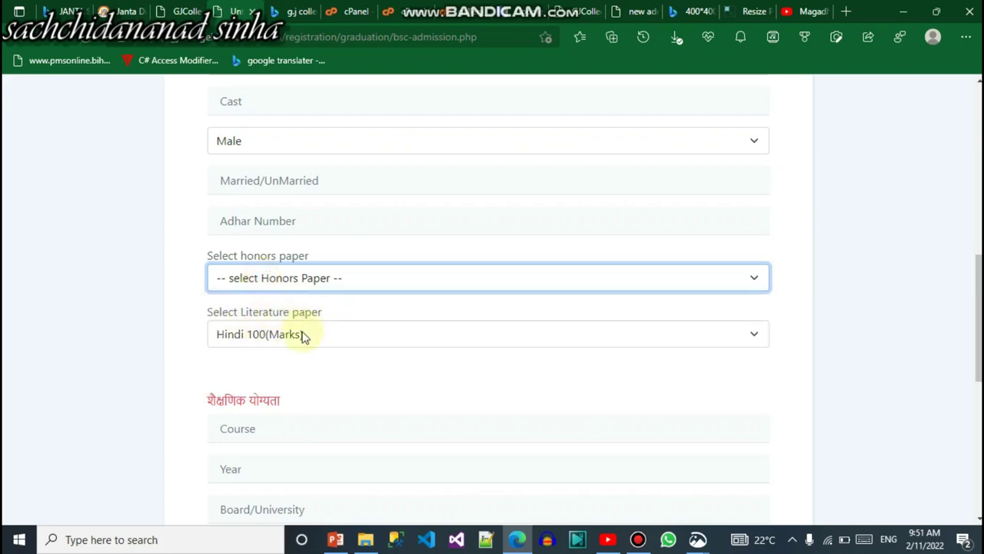
{"action": "left_click", "coordinate": [303, 335]}
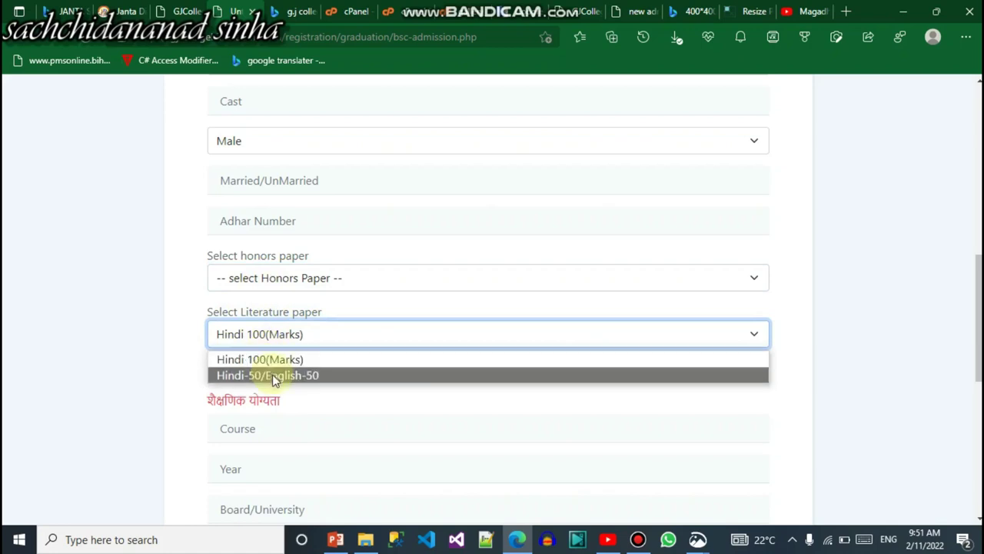
{"action": "left_click", "coordinate": [302, 400]}
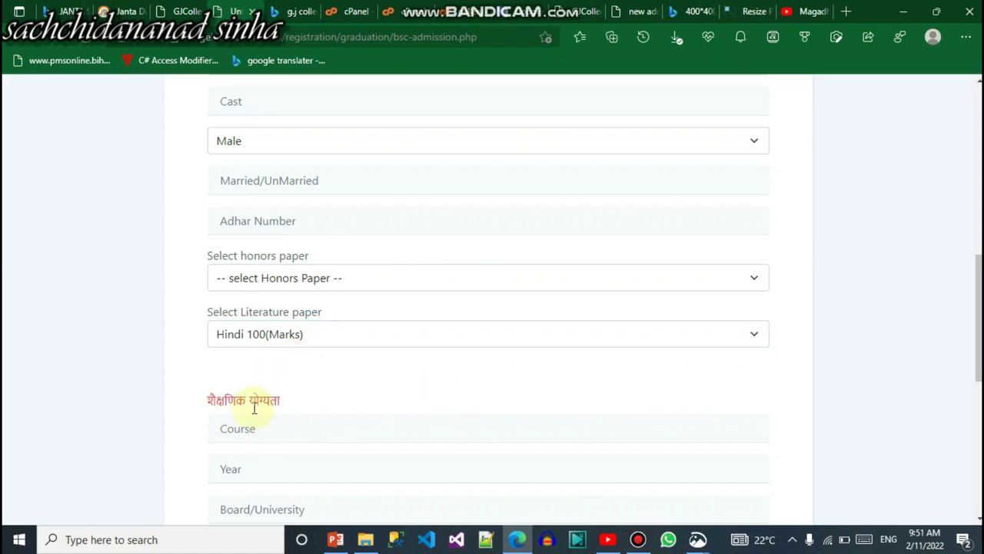
- Examine the educational qualification fields for course, year, board/university, school/college and college ID card roll number
{"action": "scroll", "coordinate": [978, 367], "scroll_direction": "down", "scroll_amount": 4}
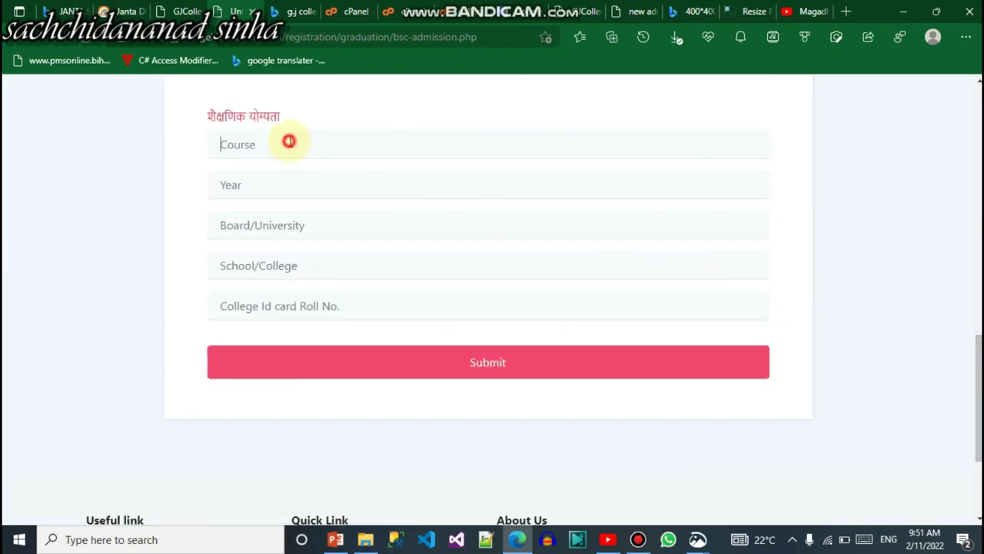
{"action": "left_click", "coordinate": [283, 189]}
{"action": "left_click", "coordinate": [220, 306]}
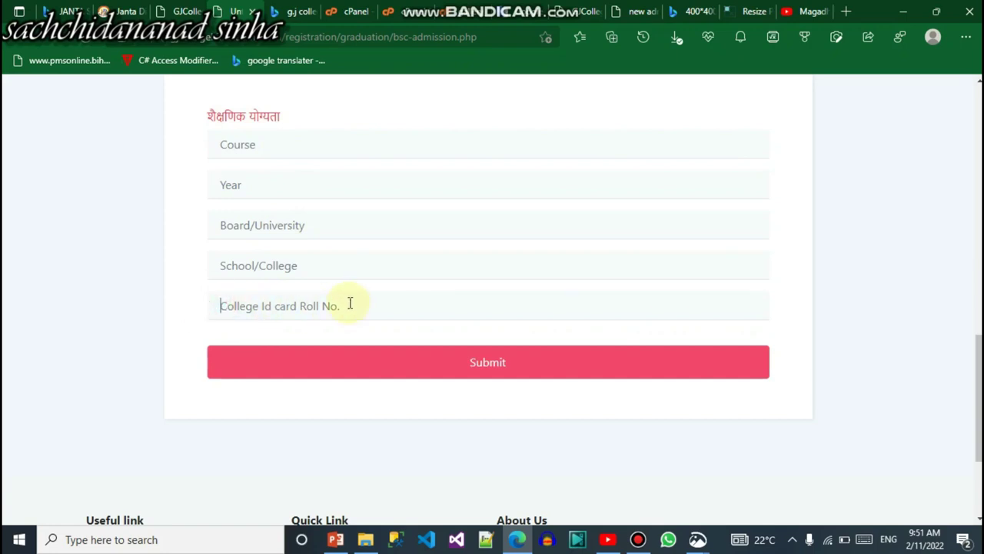
{"action": "left_click", "coordinate": [346, 150]}
{"action": "left_click", "coordinate": [340, 181]}
{"action": "left_click", "coordinate": [340, 223]}
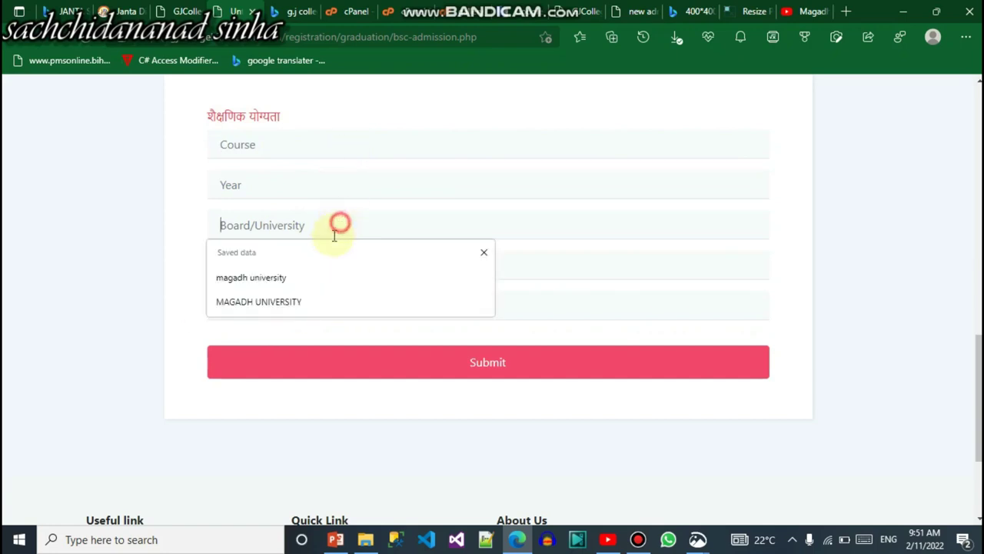
{"action": "left_click", "coordinate": [546, 265]}
{"action": "left_click", "coordinate": [577, 301]}
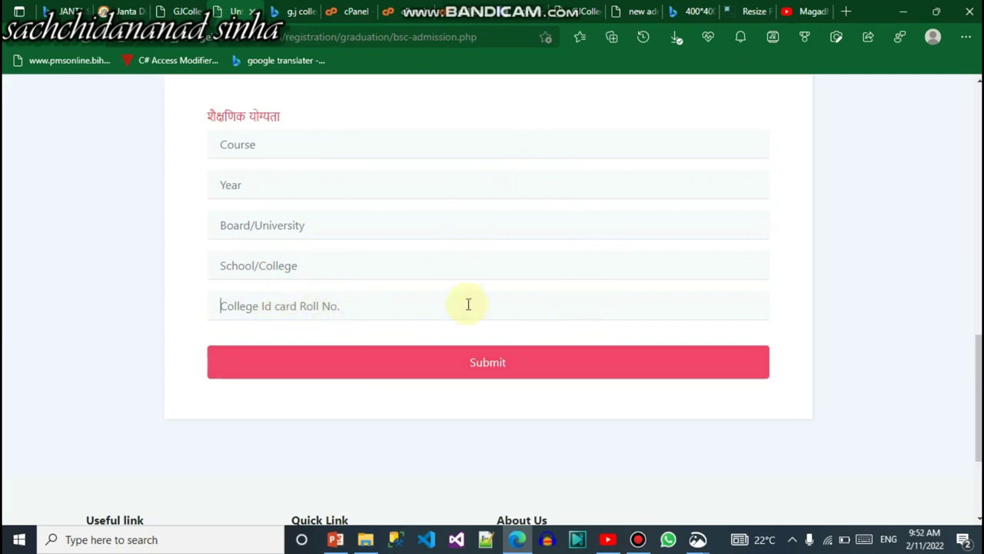
{"action": "left_click", "coordinate": [490, 368]}
{"action": "left_click", "coordinate": [586, 296]}
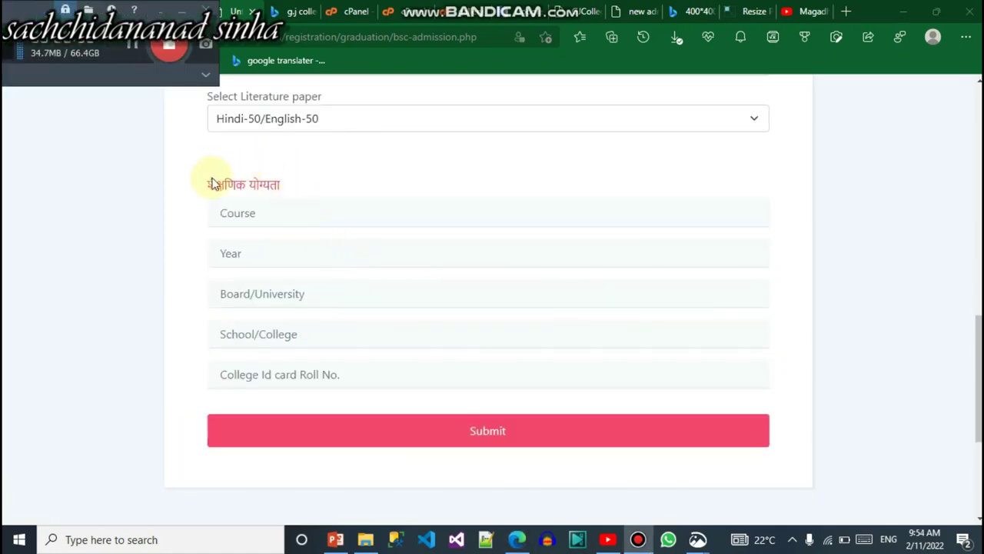
{"action": "left_click_drag", "start_coordinate": [206, 186], "coordinate": [286, 188]}
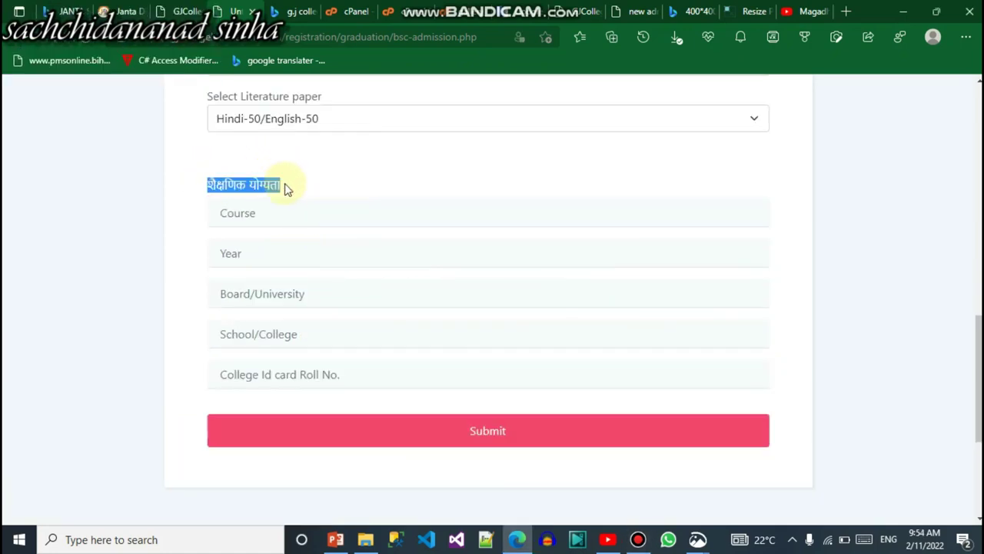
{"action": "left_click", "coordinate": [389, 176]}
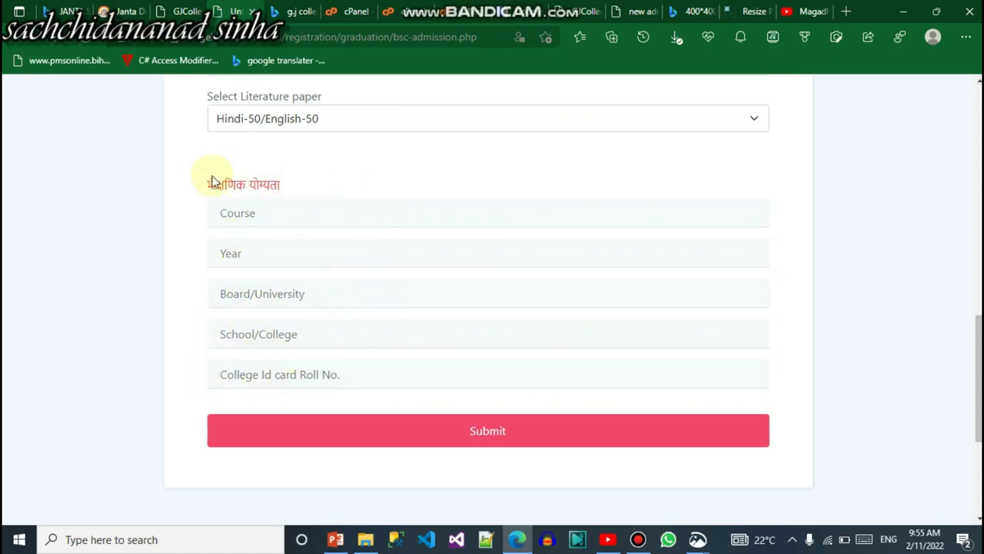
{"action": "left_click_drag", "start_coordinate": [208, 186], "coordinate": [304, 189]}
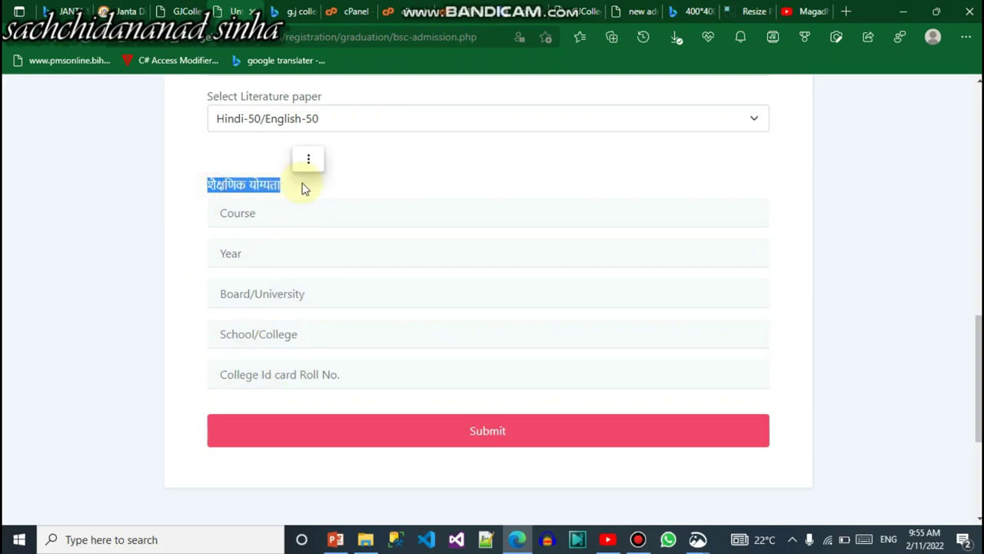
{"action": "left_click", "coordinate": [306, 192]}
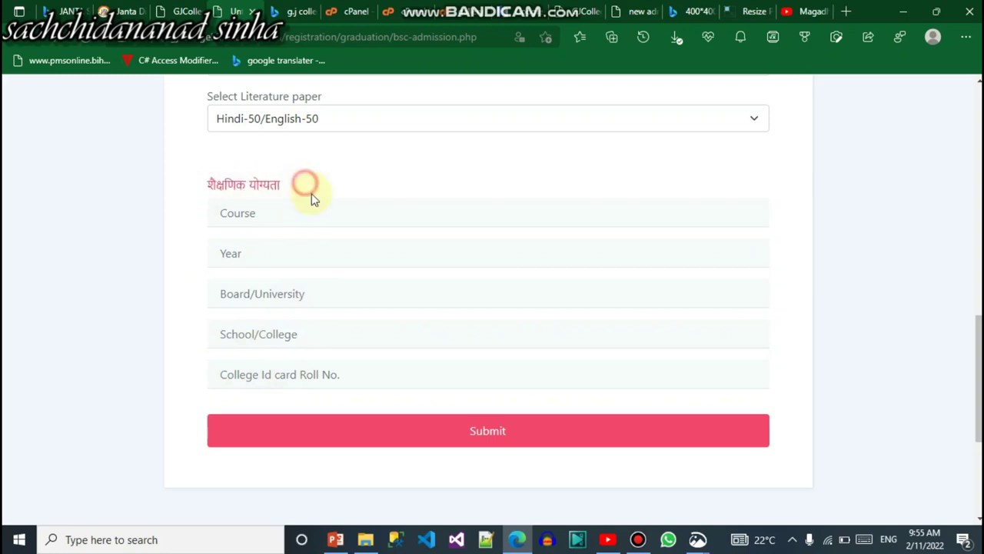
- Submit the B.Sc admission form and choose Debit Card as the payment mode for the admission fee
{"action": "left_click", "coordinate": [481, 434]}
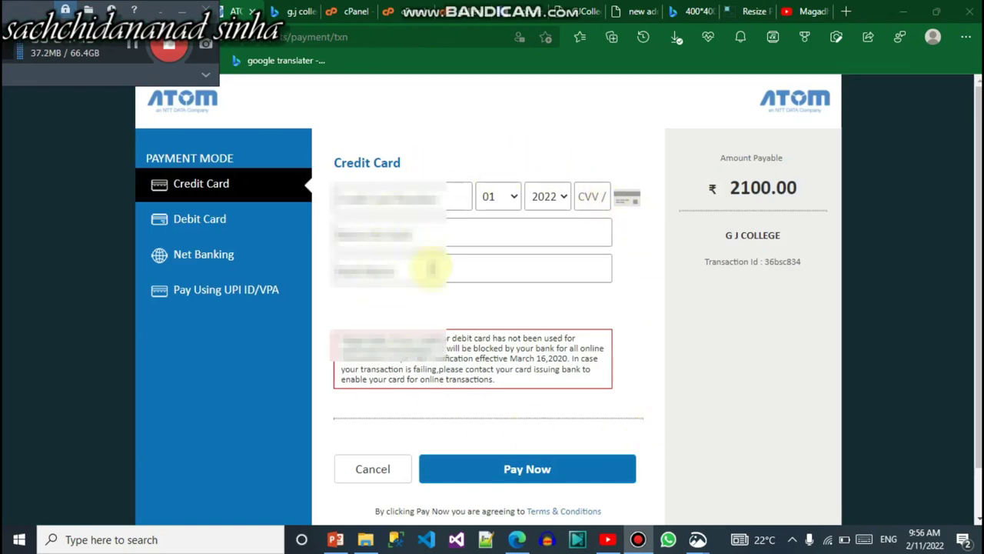
{"action": "left_click", "coordinate": [491, 133]}
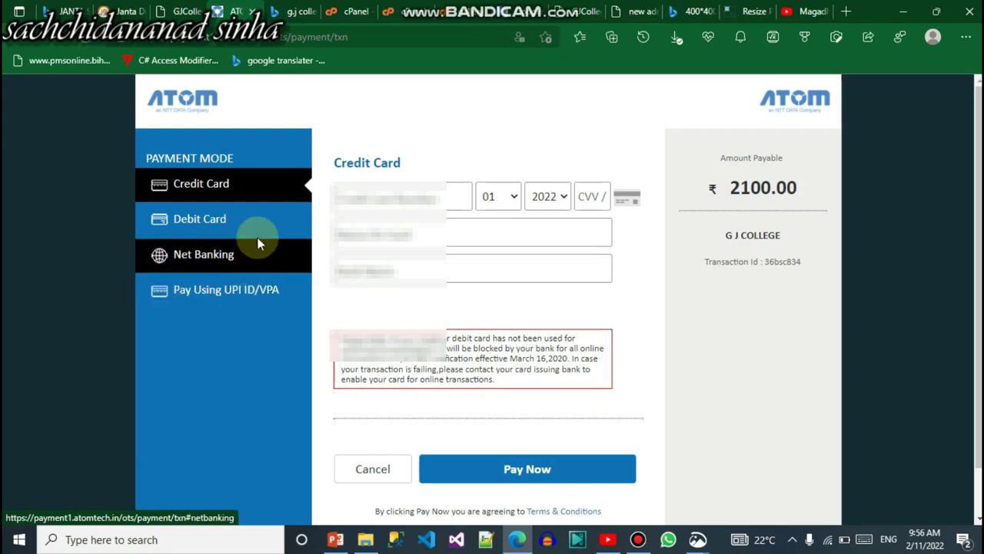
{"action": "left_click", "coordinate": [196, 220]}
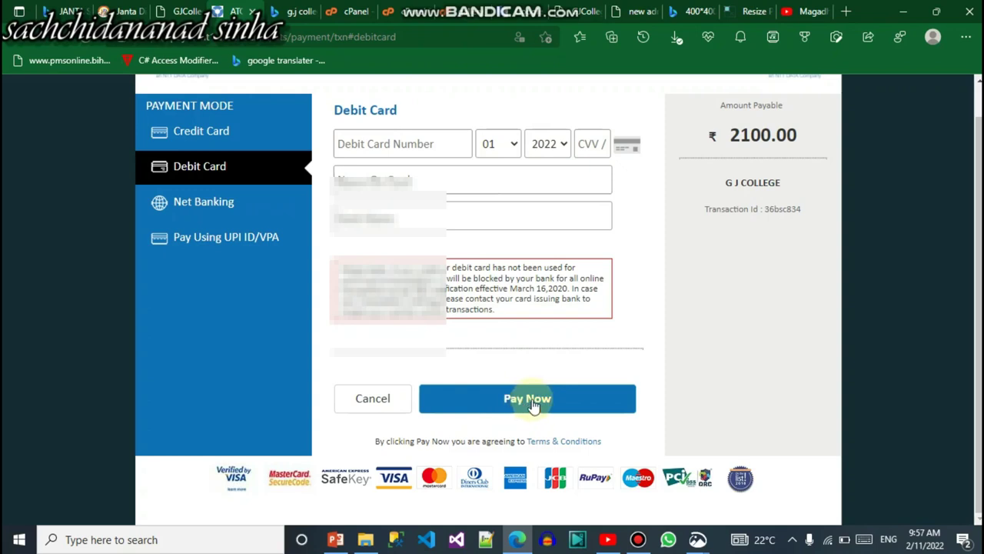
{"action": "key", "text": "shift+F12"}
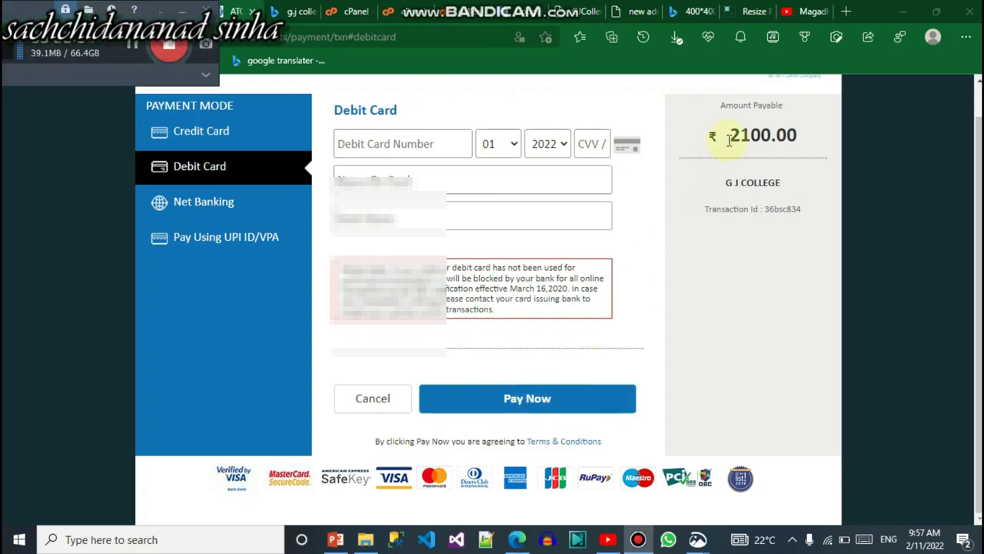